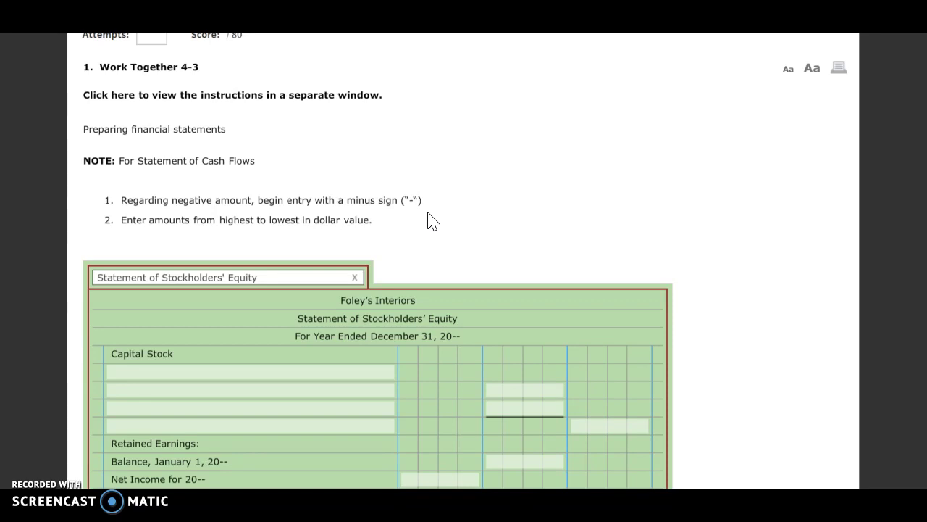
# Step: Scroll down to bring the blank Statement of Stockholders' Equity table into view
pyautogui.scroll(-2, 449, 236)
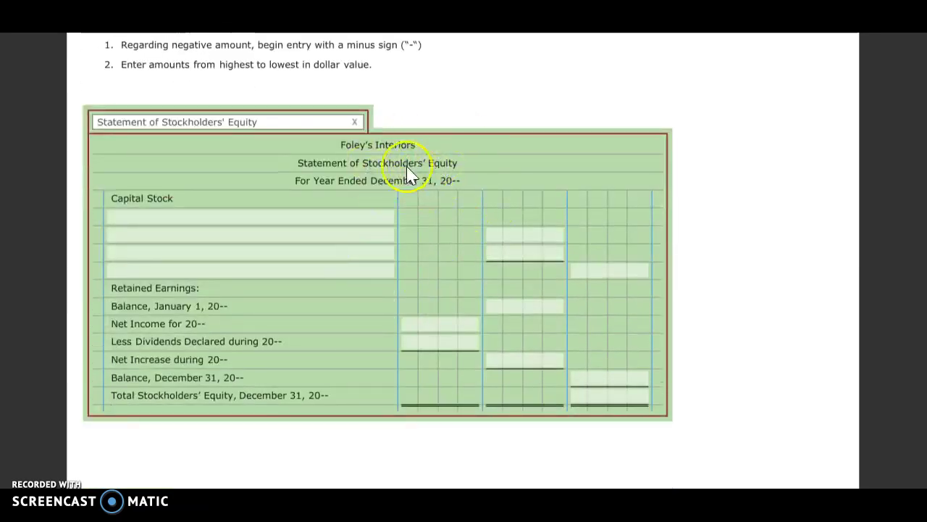
# Step: Enter the '$1.00 Par Value' and 'January 1, 20--, 74,000 Shares Issued' lines with amount 74,000
pyautogui.click(203, 217)
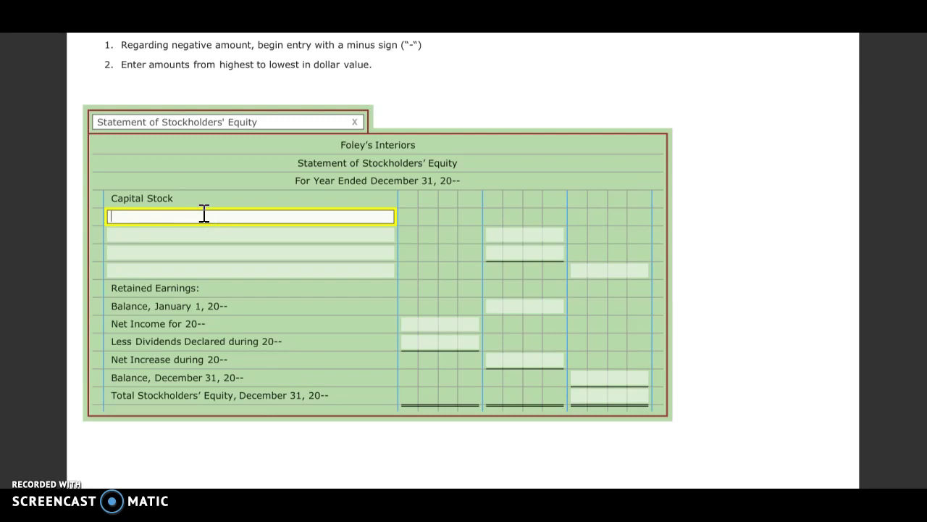
pyautogui.write('$')
pyautogui.click(195, 234)
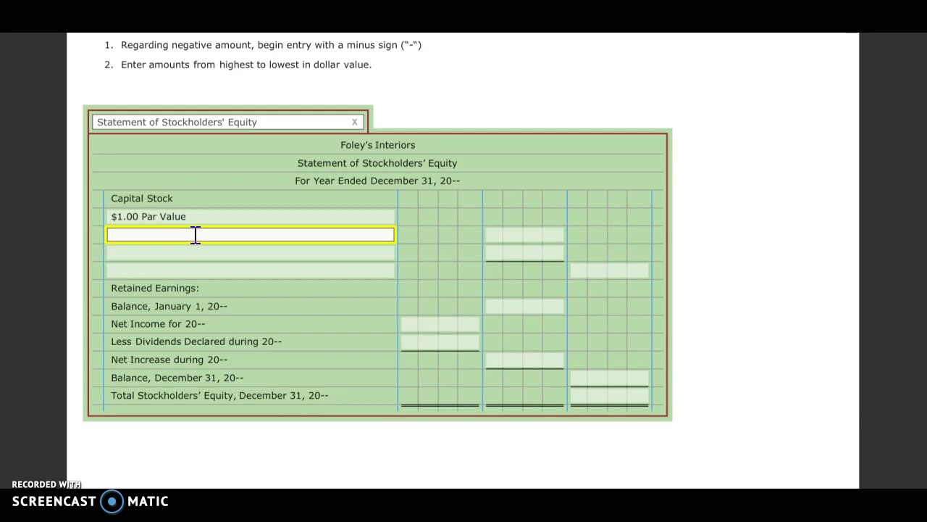
pyautogui.write('Jan')
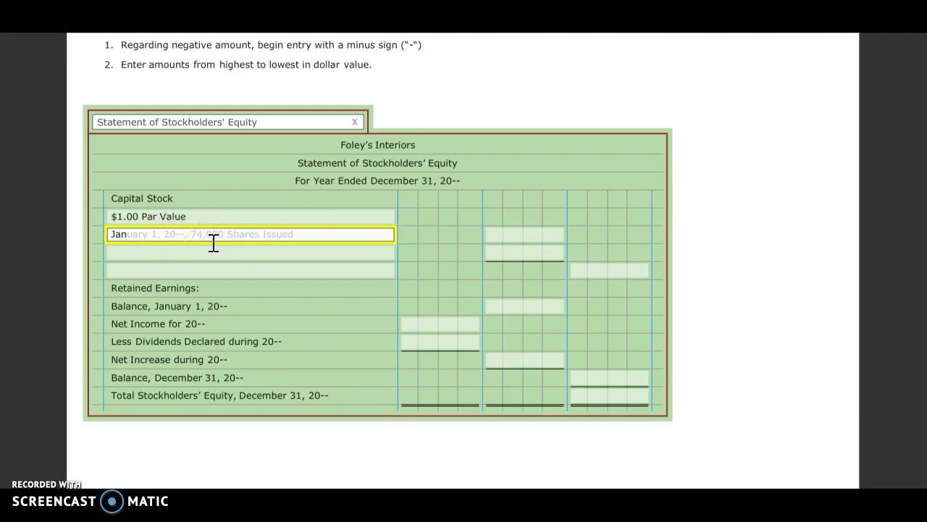
pyautogui.click(266, 253)
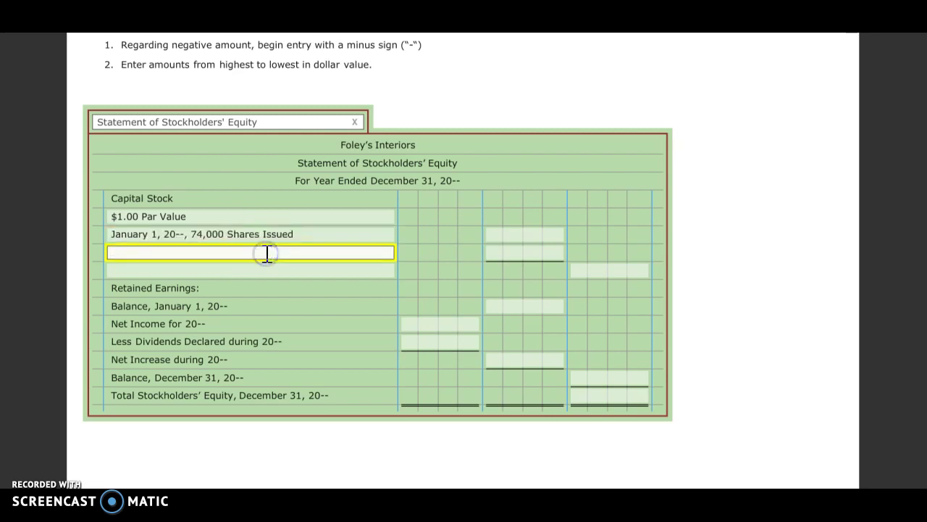
pyautogui.click(512, 235)
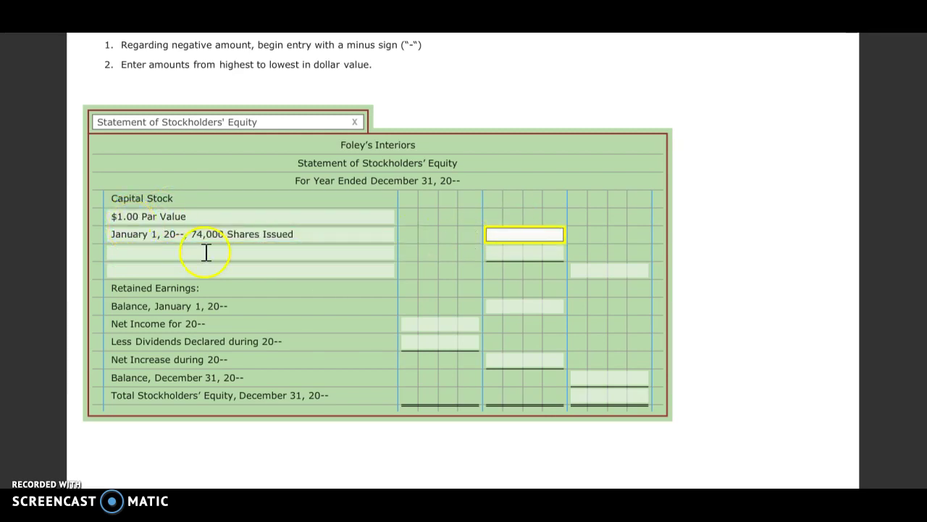
pyautogui.click(511, 242)
pyautogui.write('74000')
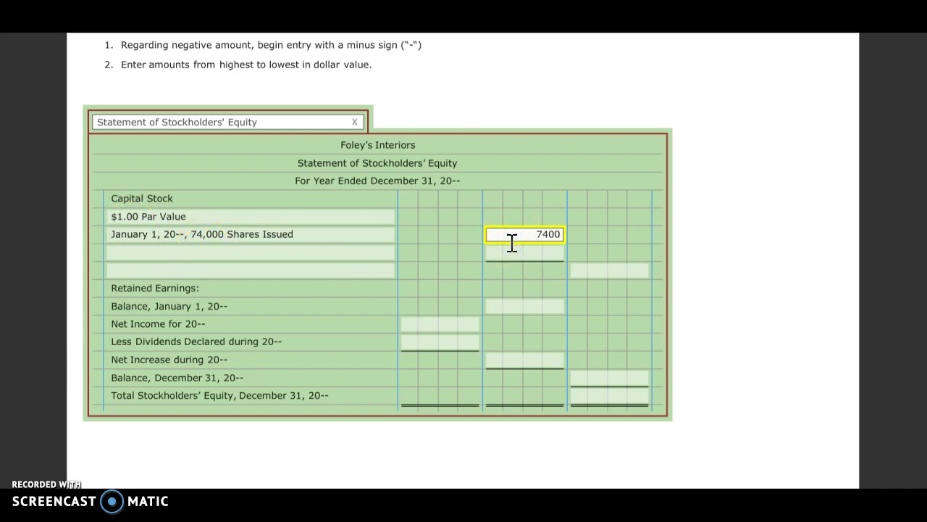
# Step: Add the 'Issued during Current Year, 1,000 Shares' line with amount 1,000
pyautogui.click(202, 254)
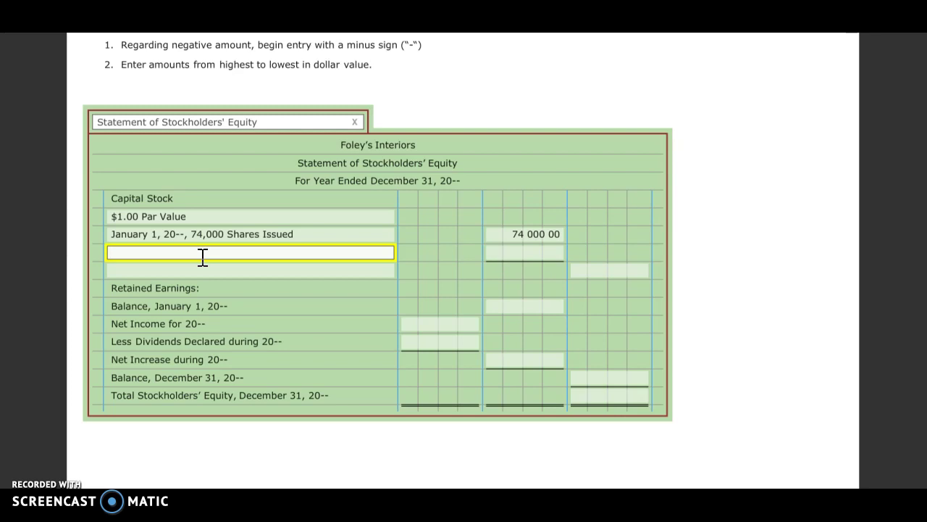
pyautogui.write('I')
pyautogui.click(255, 260)
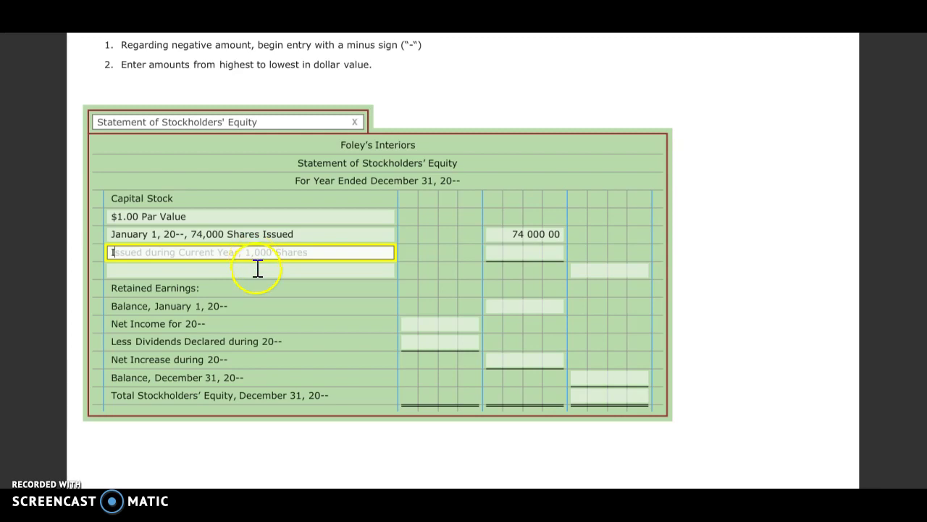
pyautogui.click(257, 268)
pyautogui.click(540, 252)
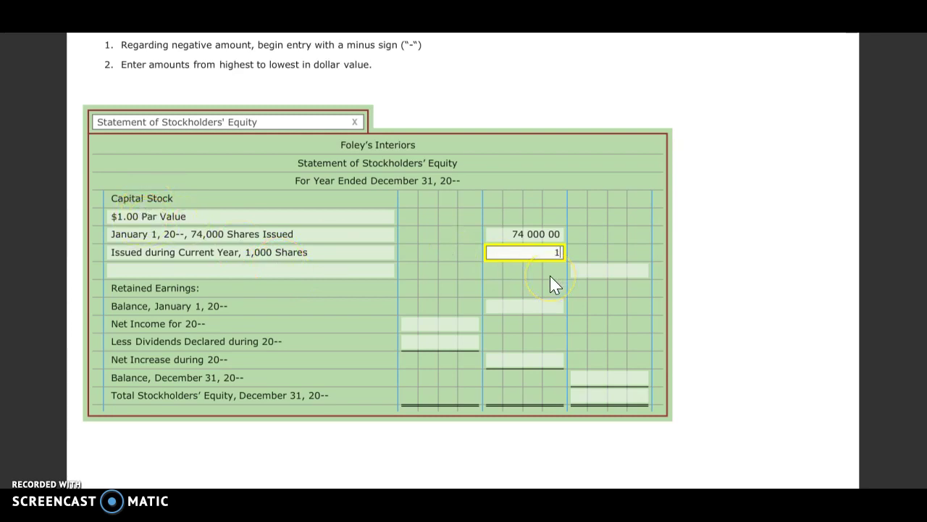
pyautogui.write('1000')
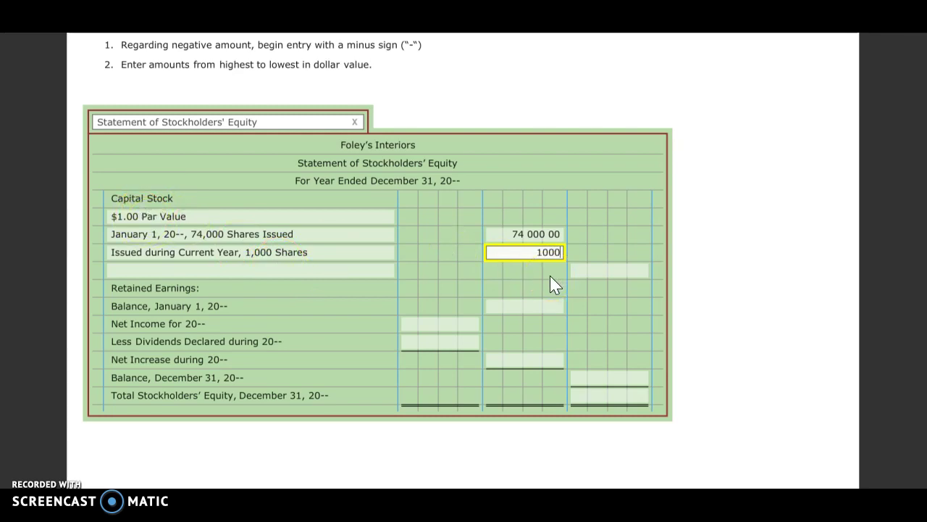
pyautogui.click(740, 262)
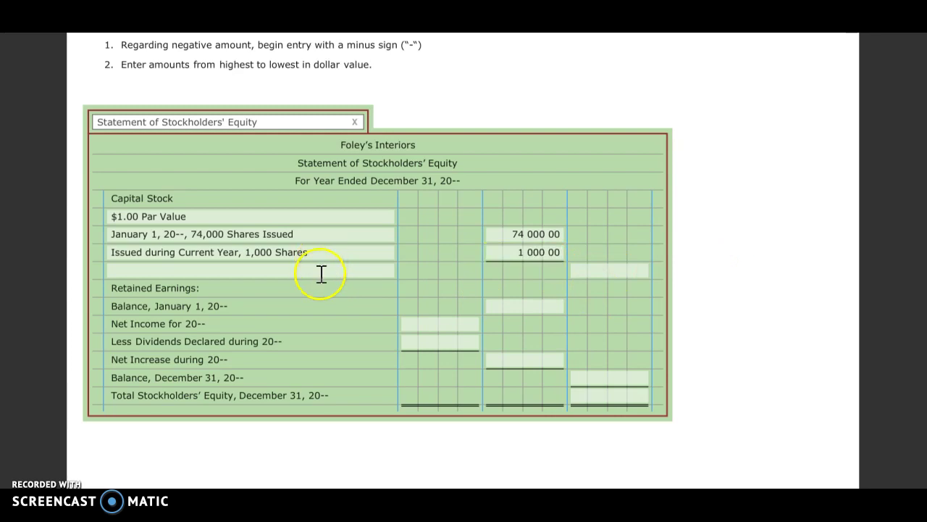
# Step: Add the 'Balance, December 31, 20--, 75,000 Shares Issued' line with total 75,000
pyautogui.click(320, 271)
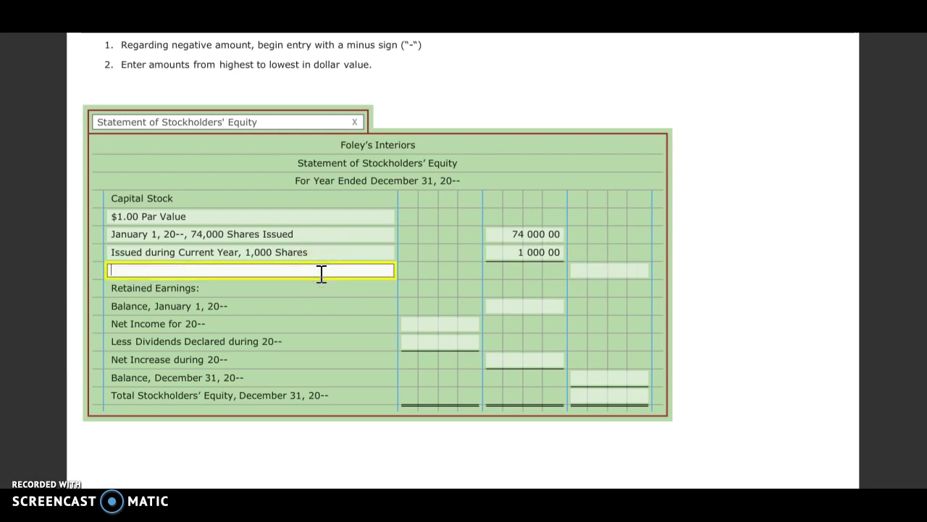
pyautogui.write('B')
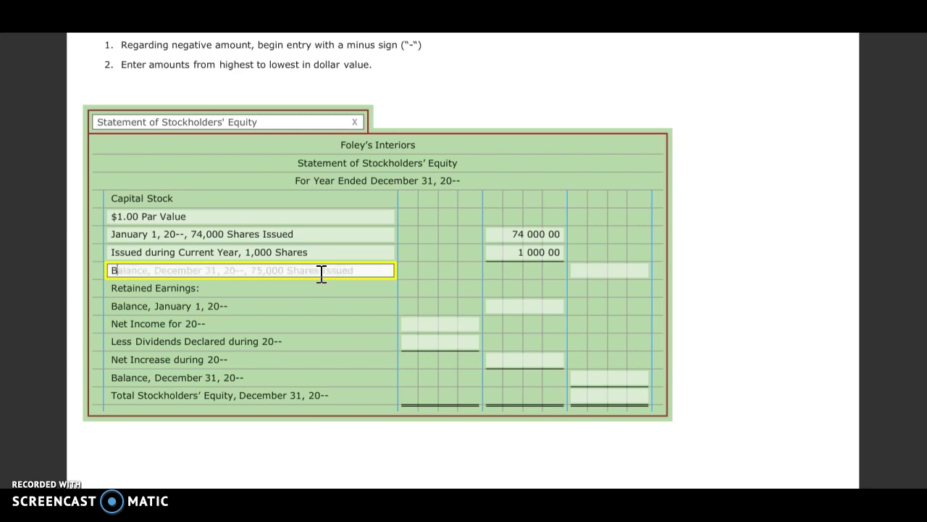
pyautogui.moveTo(321, 273); pyautogui.dragTo(249, 271)
pyautogui.click(296, 270)
pyautogui.click(433, 288)
pyautogui.click(598, 271)
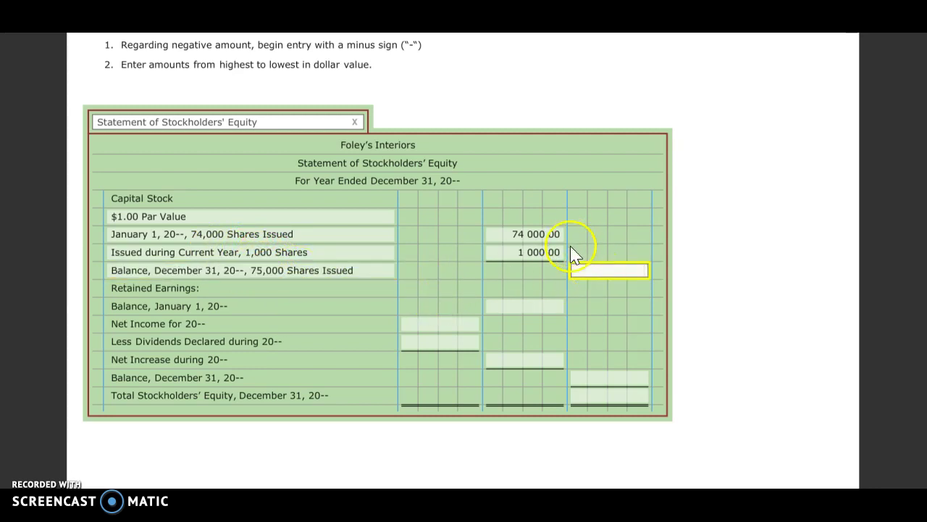
pyautogui.click(610, 274)
pyautogui.write('75 000')
pyautogui.click(692, 236)
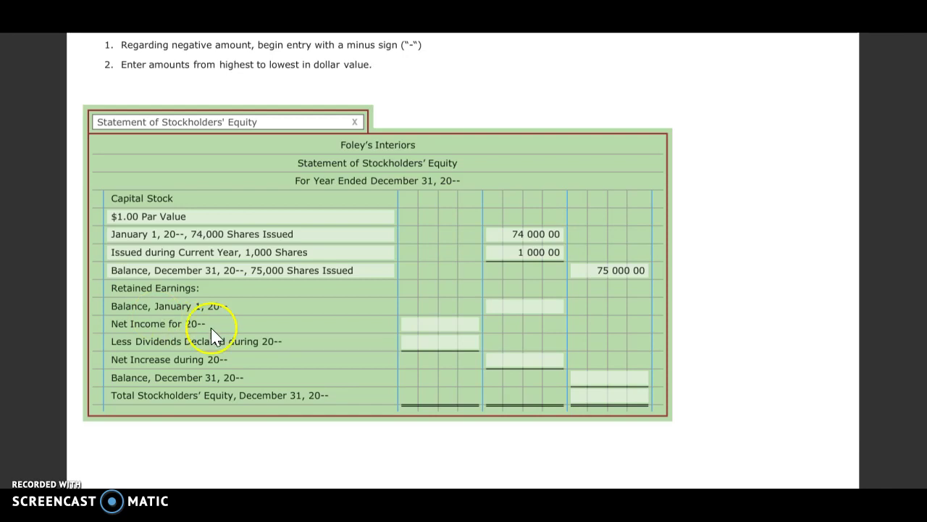
# Step: Enter 165,073.83 as the January 1 retained earnings balance
pyautogui.click(540, 305)
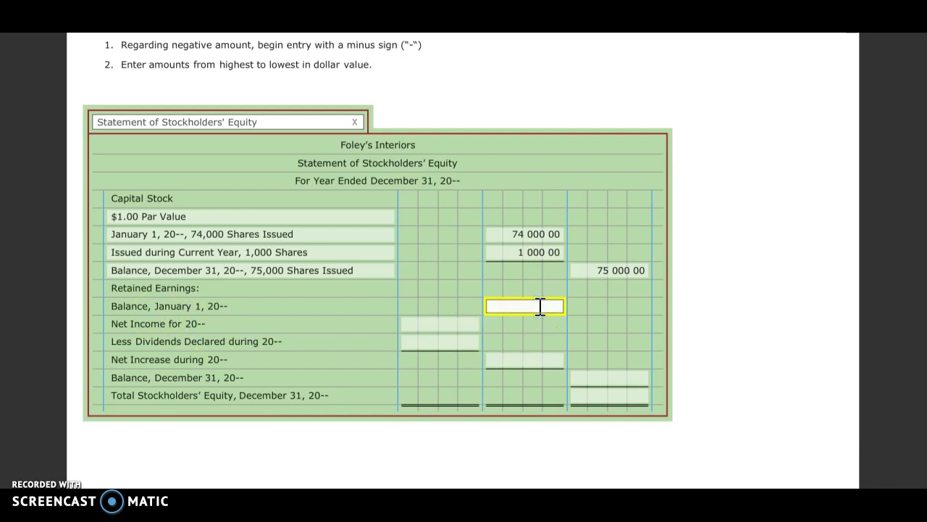
pyautogui.write('165 073.83')
pyautogui.click(470, 327)
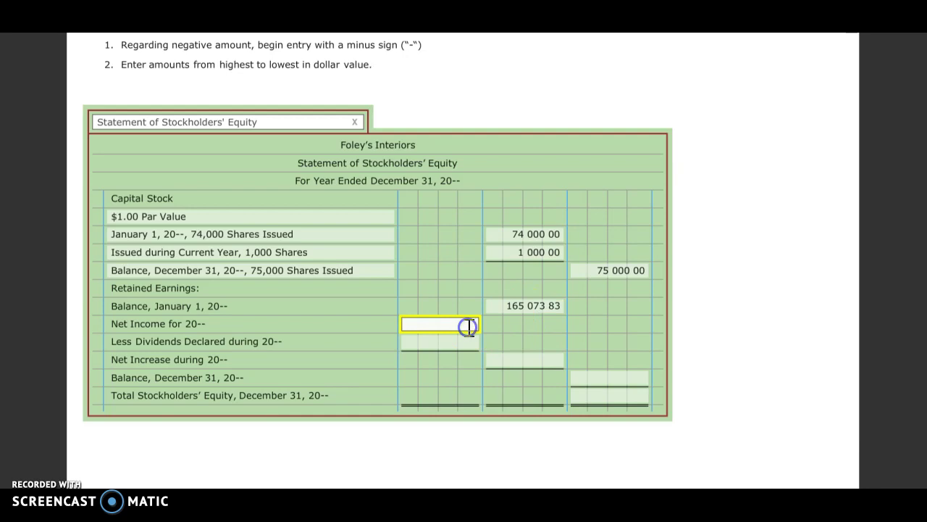
pyautogui.click(476, 329)
pyautogui.click(313, 124)
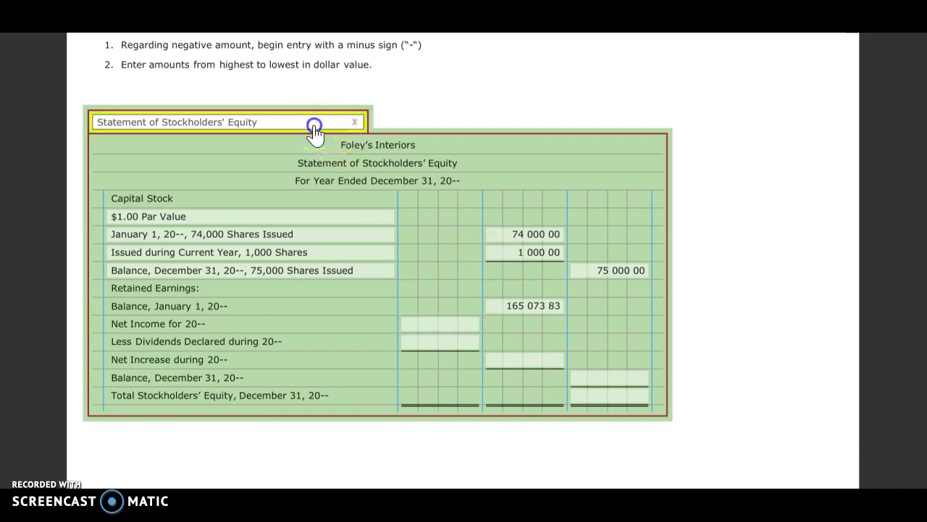
pyautogui.click(305, 138)
pyautogui.click(659, 321)
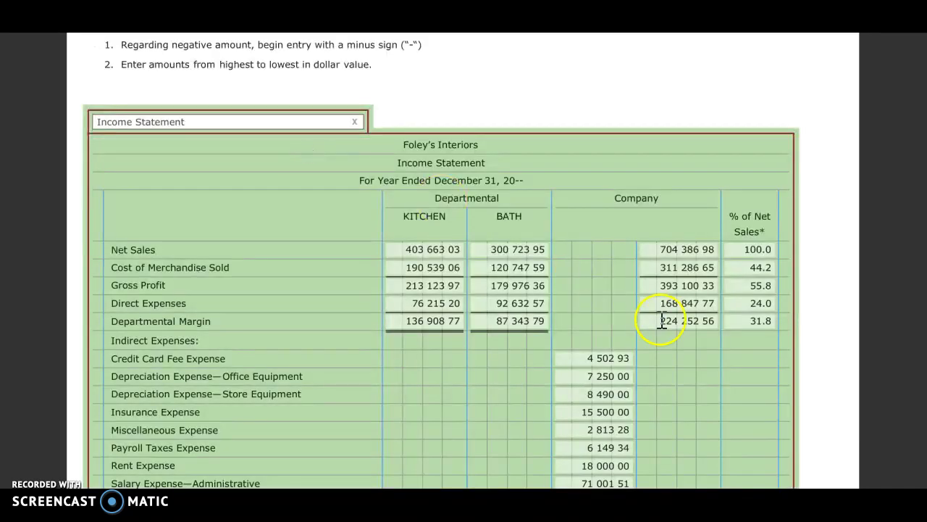
pyautogui.scroll(-3, 661, 320)
pyautogui.click(695, 388)
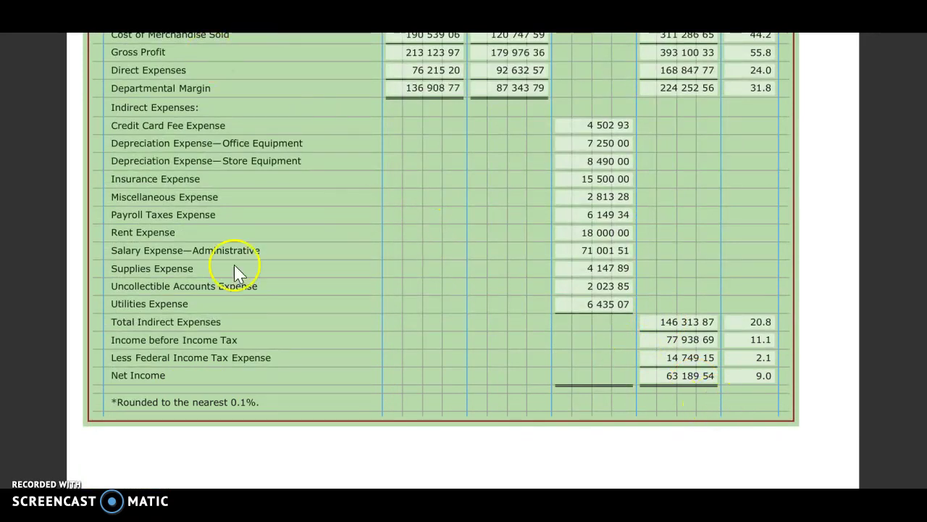
pyautogui.scroll(5, 239, 261)
pyautogui.click(193, 118)
pyautogui.click(186, 151)
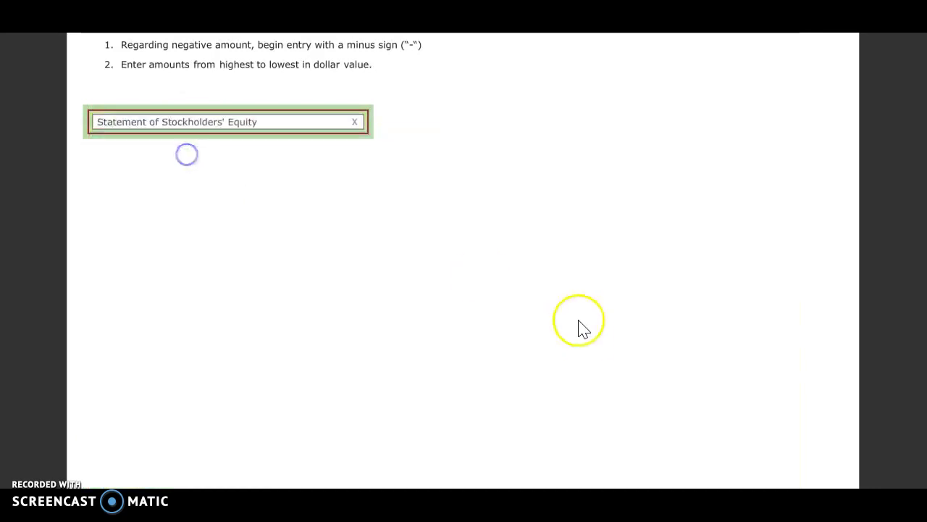
pyautogui.click(426, 325)
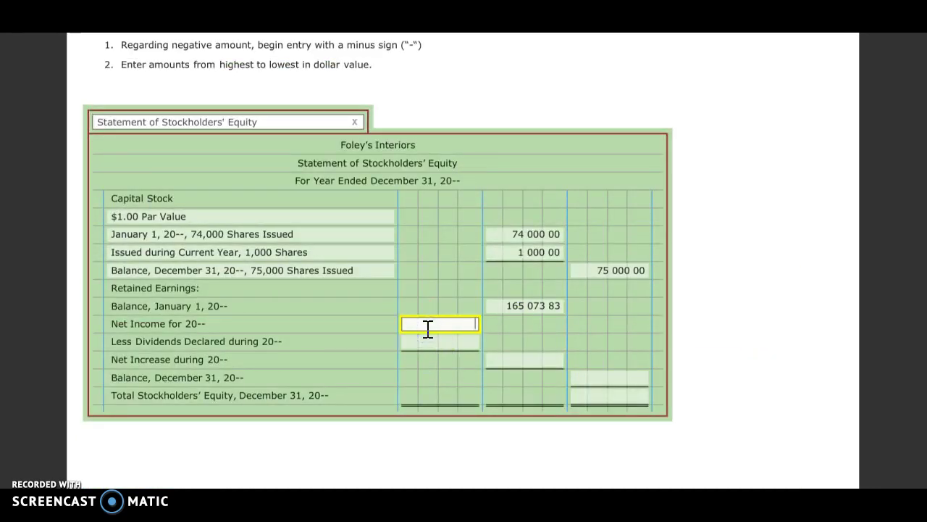
# Step: Enter net income 63,189.54, dividends declared 16,000.00, and net increase 47,189.54
pyautogui.write('6318')
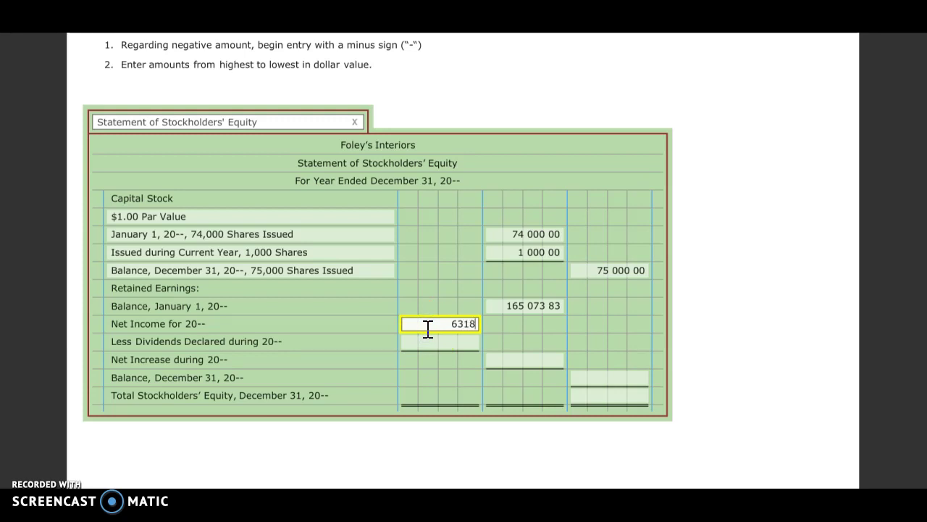
pyautogui.write('9.54')
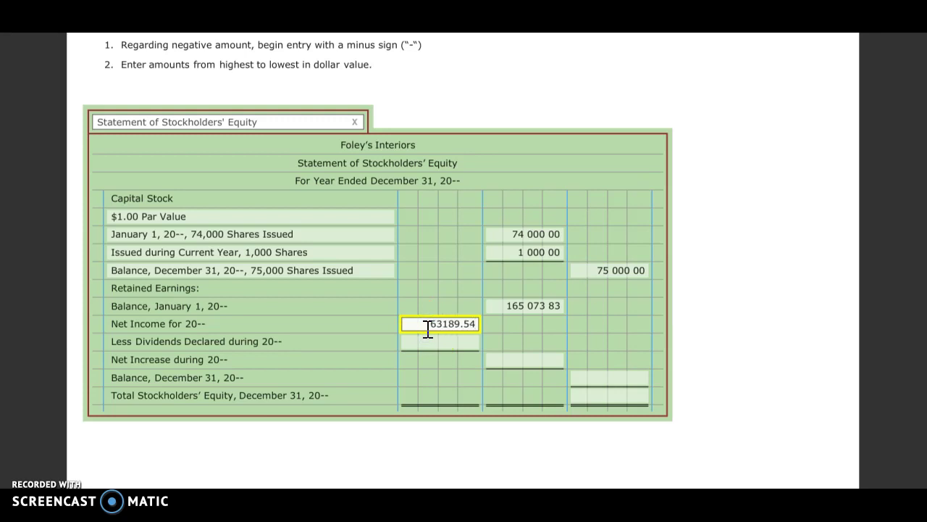
pyautogui.click(427, 344)
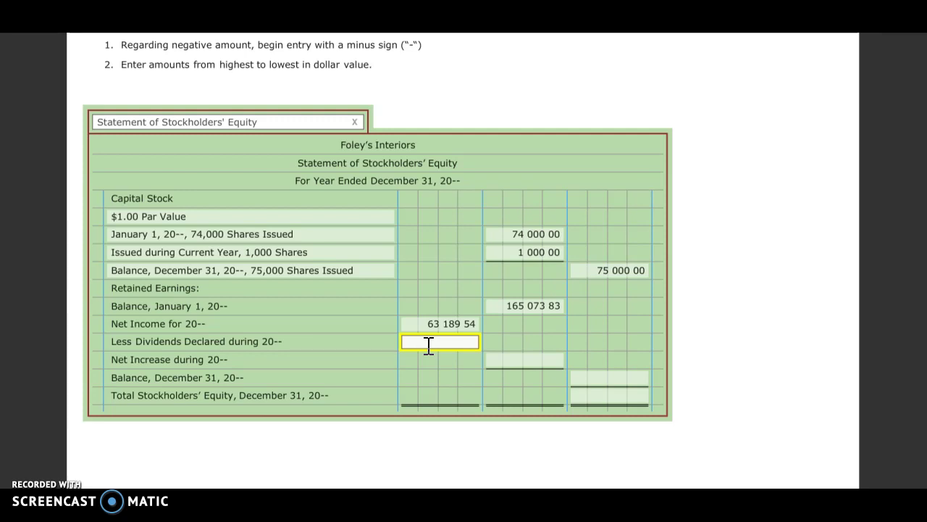
pyautogui.write('16000')
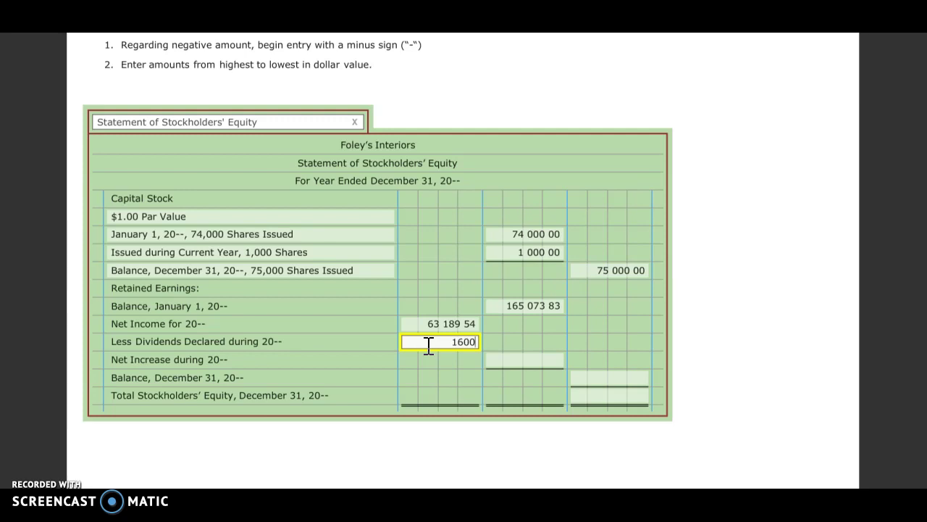
pyautogui.click(513, 359)
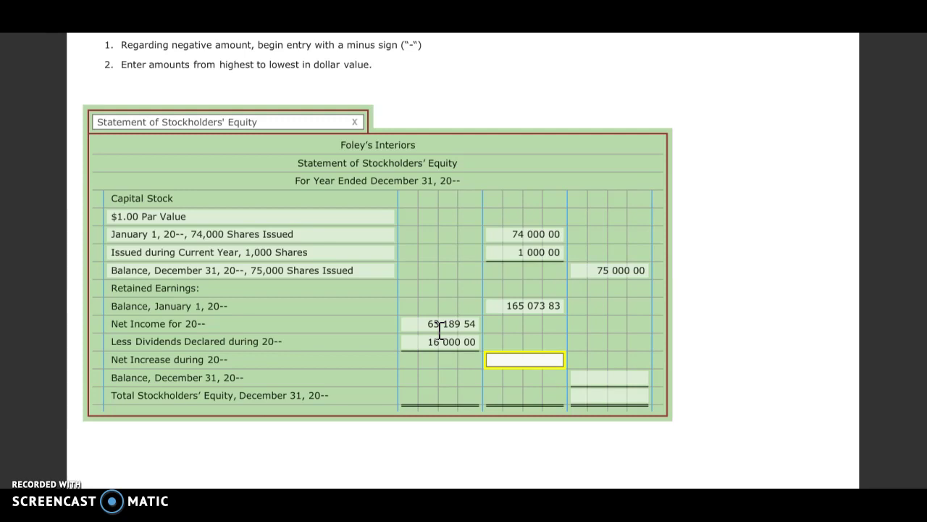
pyautogui.write('47189.54')
# Step: Enter 212,263.37 as the December 31 retained earnings balance
pyautogui.click(635, 377)
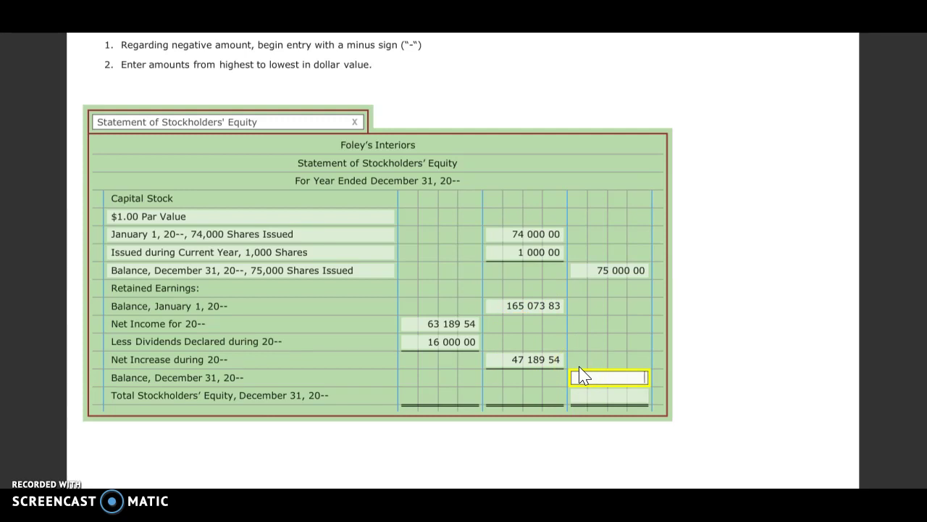
pyautogui.write('212263.37')
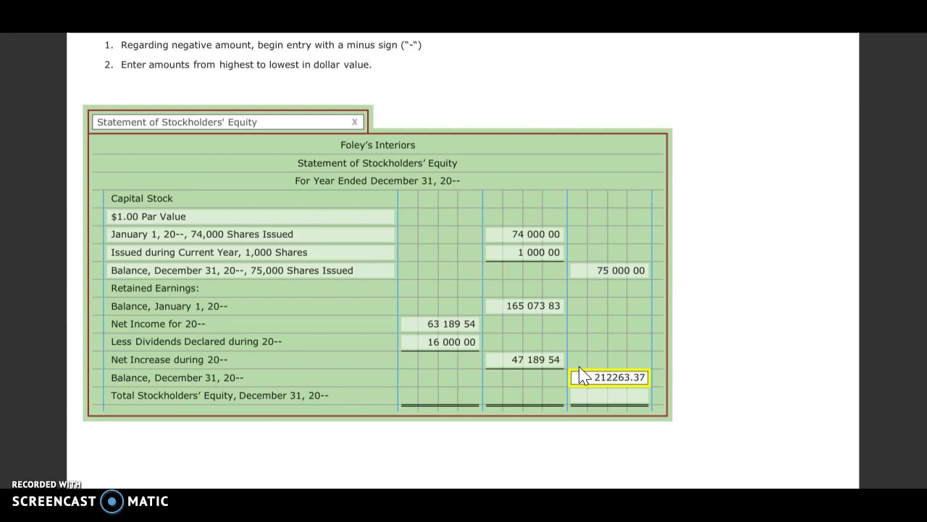
pyautogui.click(592, 376)
pyautogui.click(607, 396)
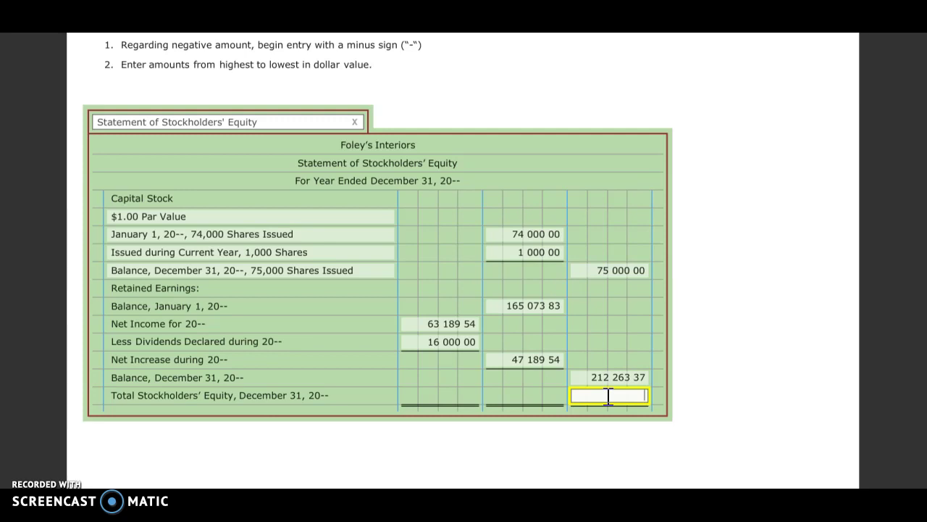
# Step: Enter 287,263.37 as total stockholders' equity
pyautogui.write('287263')
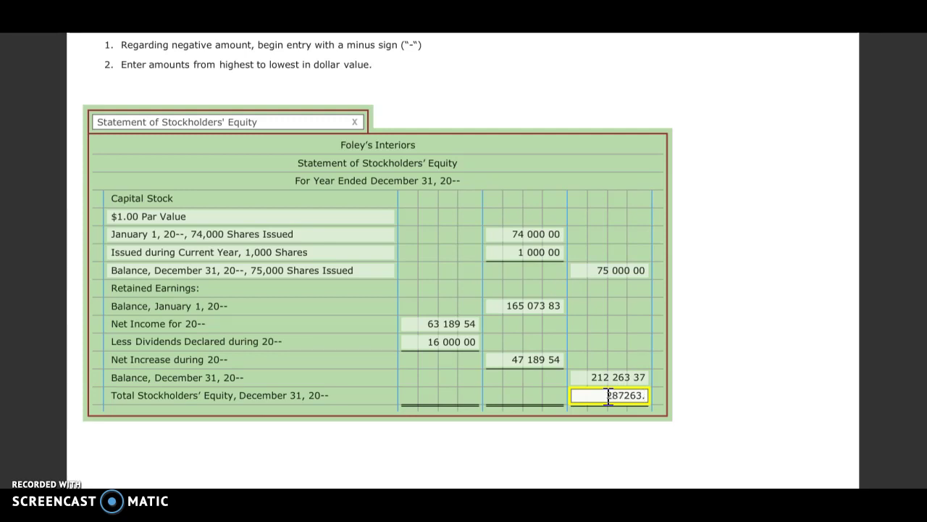
pyautogui.write('.37')
pyautogui.click(793, 367)
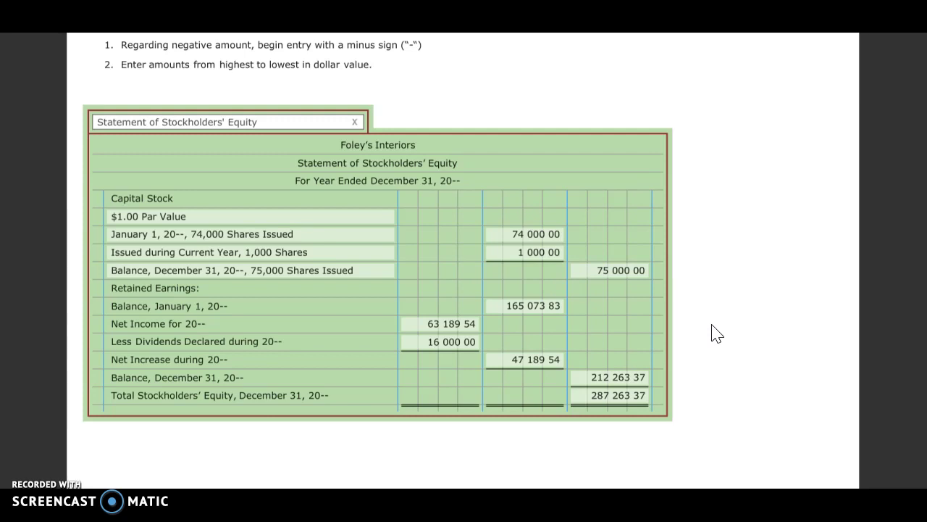
pyautogui.click(658, 317)
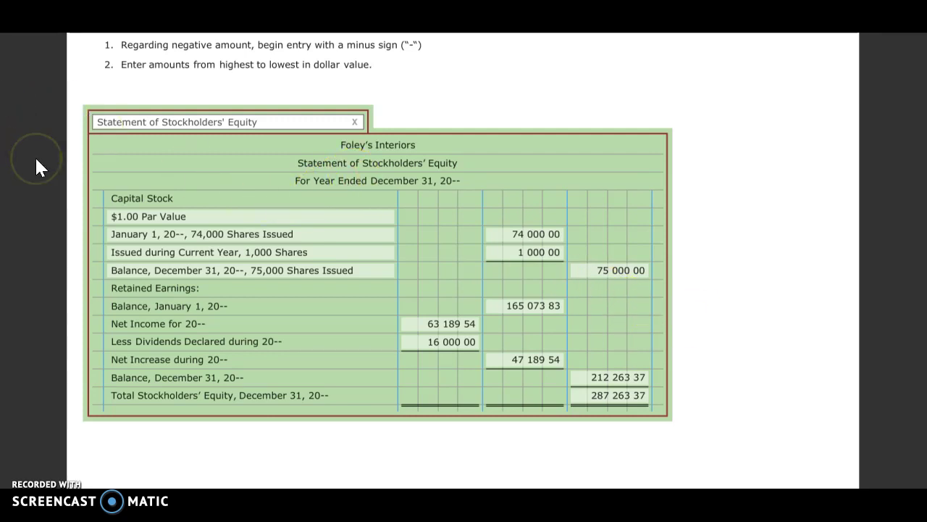
pyautogui.click(38, 44)
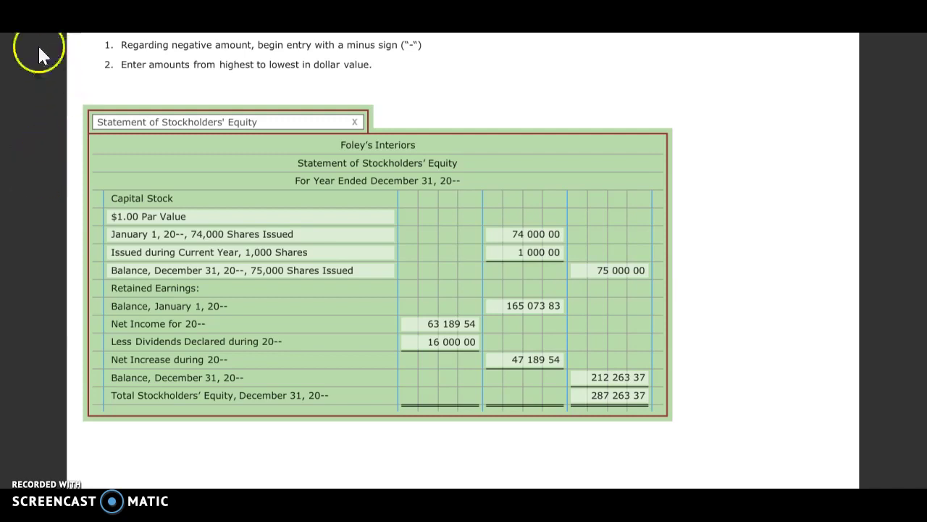